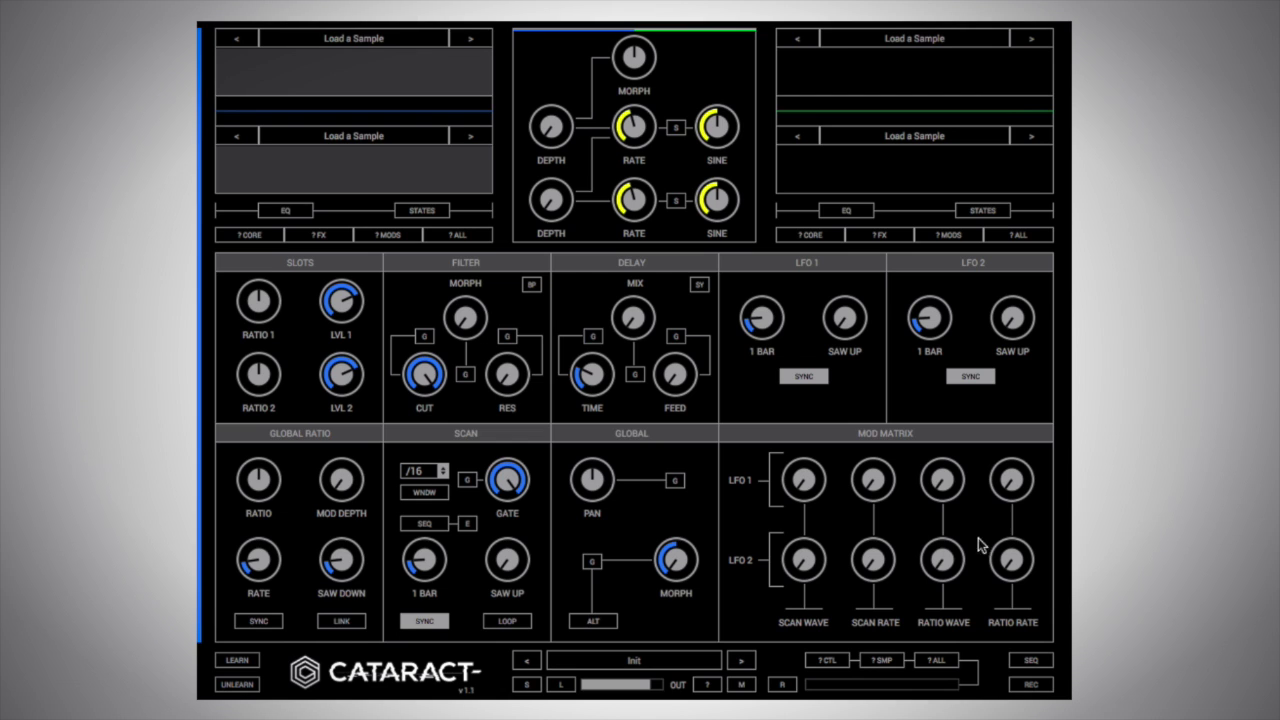
Step: Load a preset from the browser, then step forward past NY_RNDCHOPS to NY_STRNGPLUK with its WoodKit samples
left_click(697, 662)
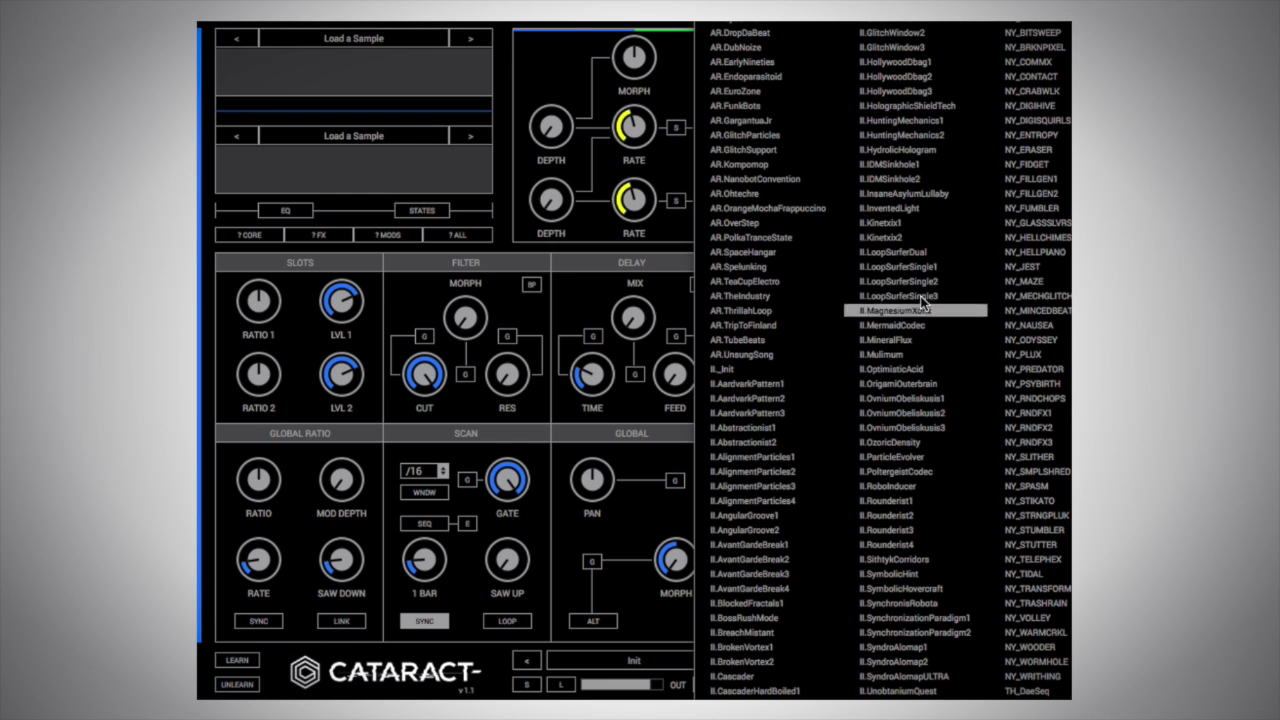
left_click(875, 105)
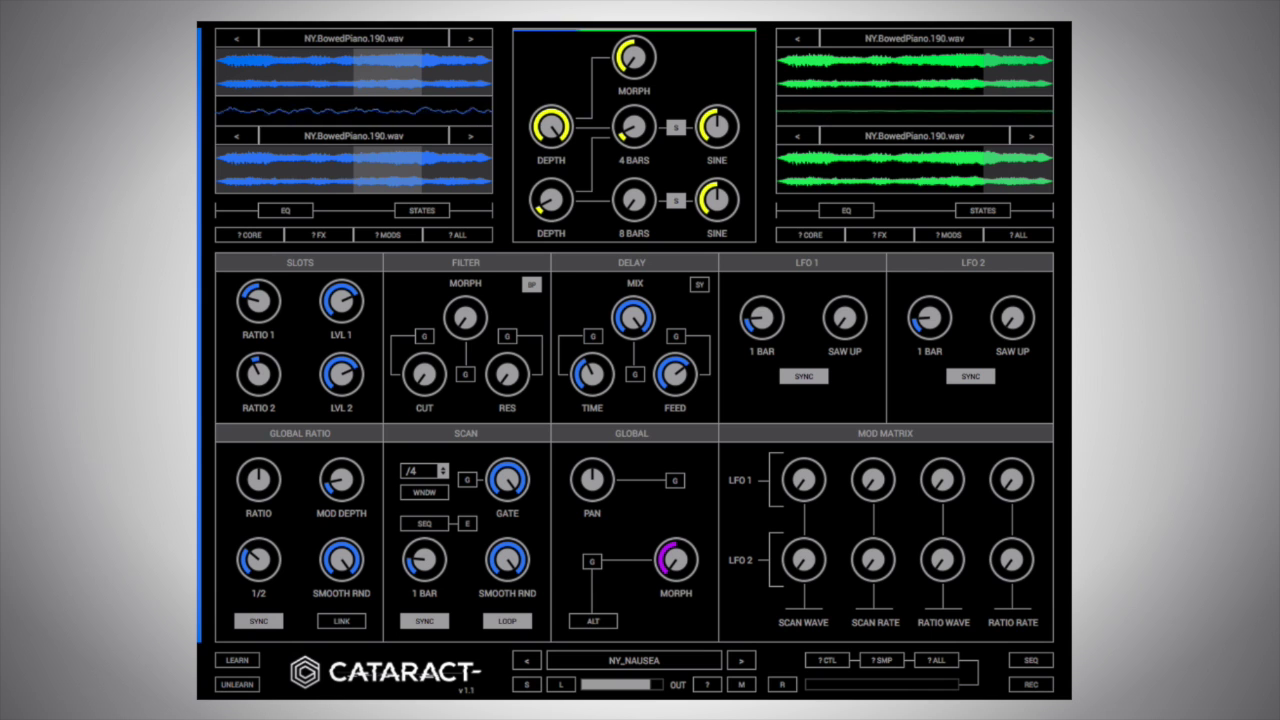
left_click(740, 664)
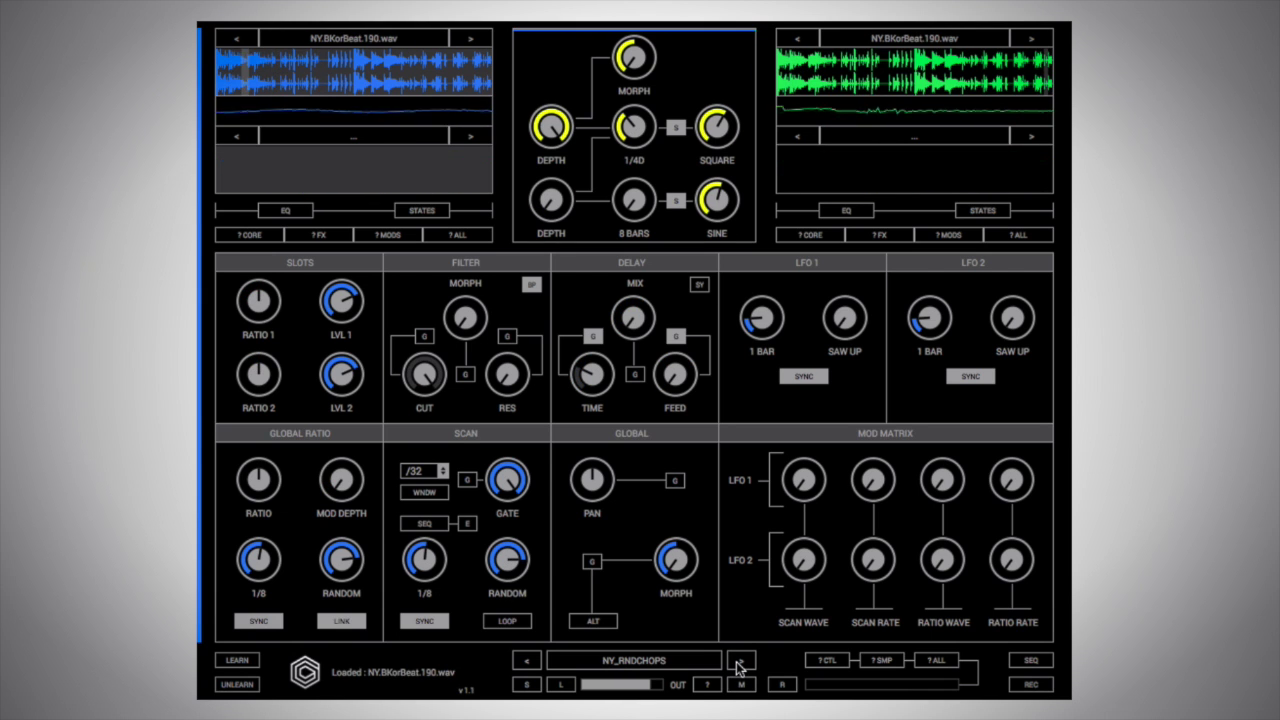
left_click(740, 662)
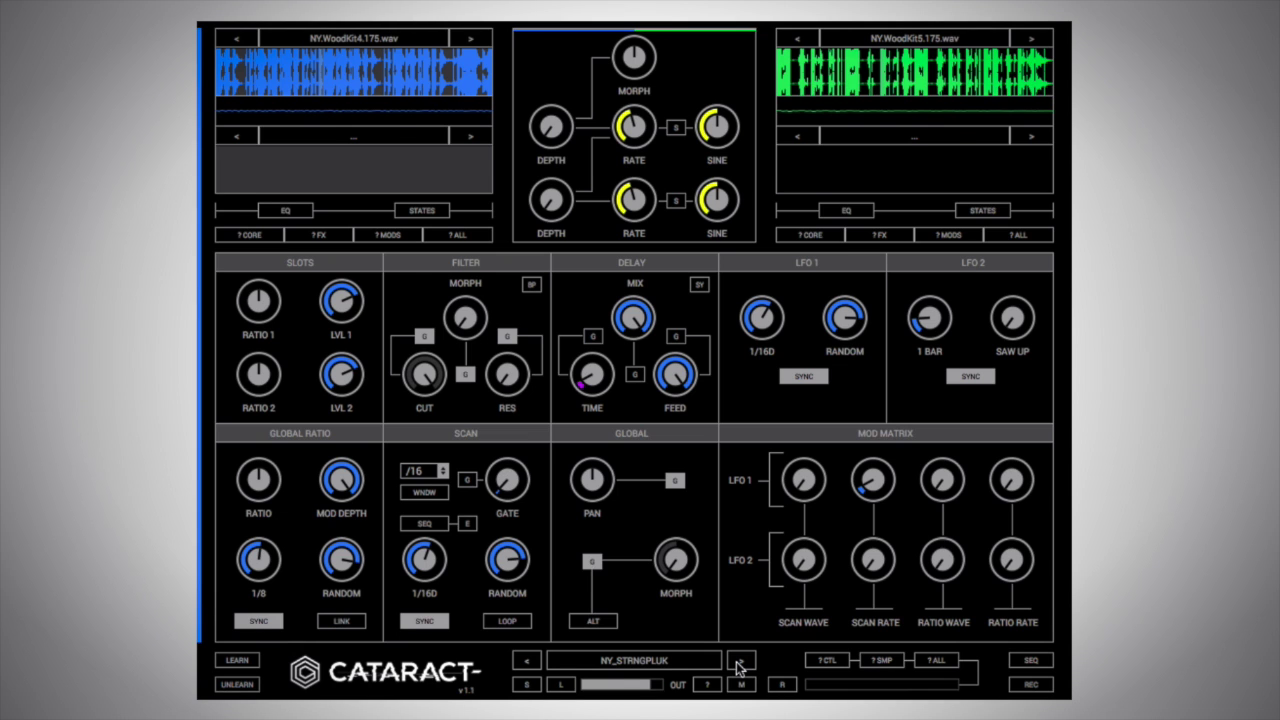
Step: Step forward to AR.PolkaTranceState, loading PotatoChips, ChillVibez1, VintageTekky and SFX067 samples
left_click(740, 662)
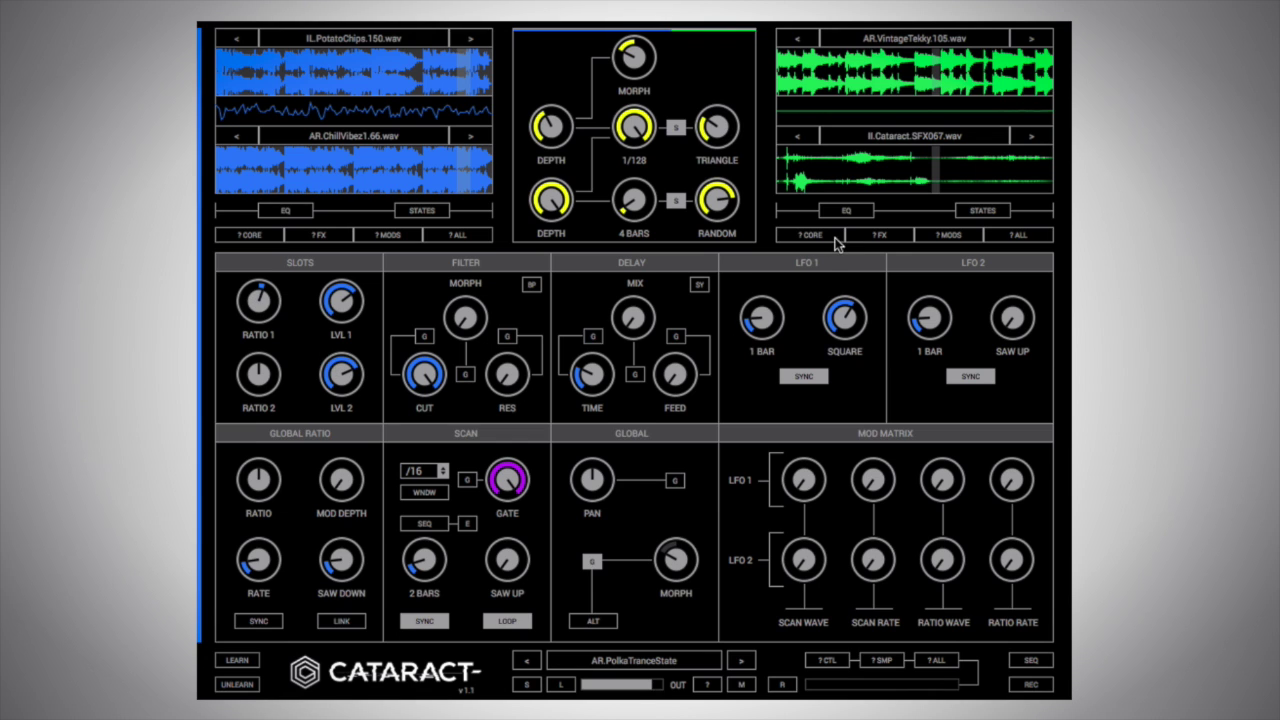
Step: Move edit focus to the green right-hand layer, with the empty II_Init patch loaded
left_click(913, 85)
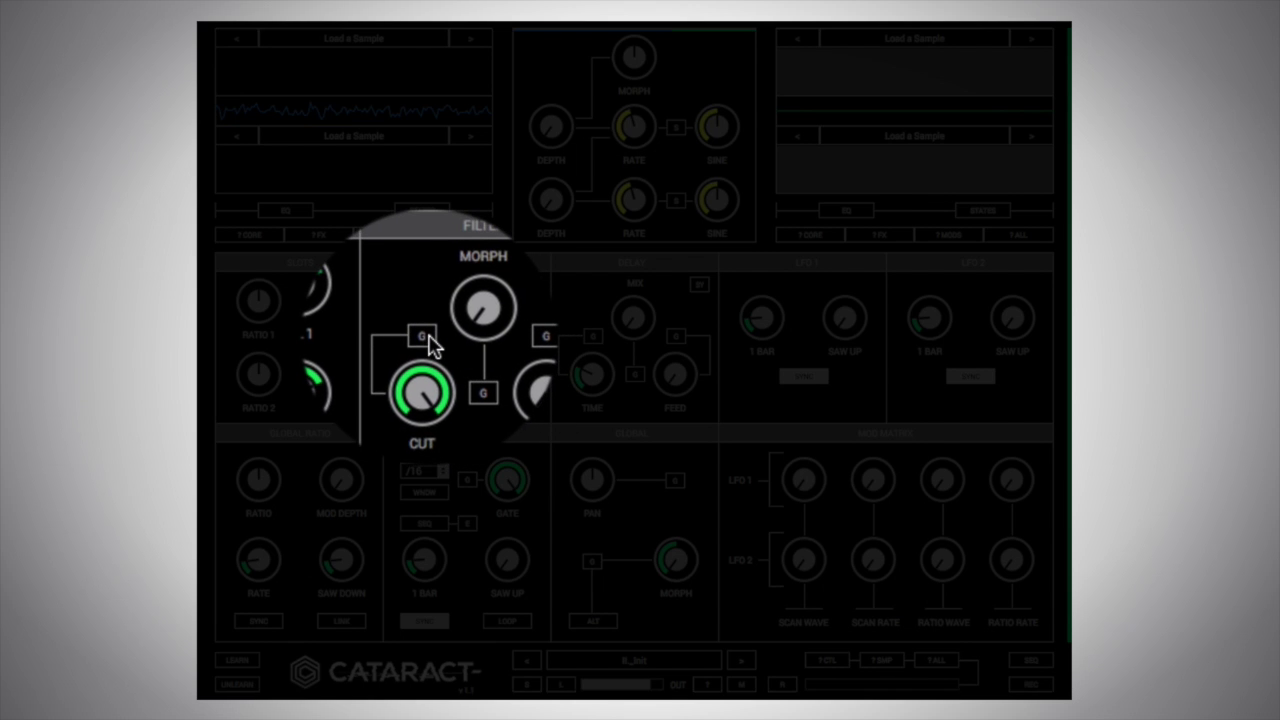
left_click(422, 337)
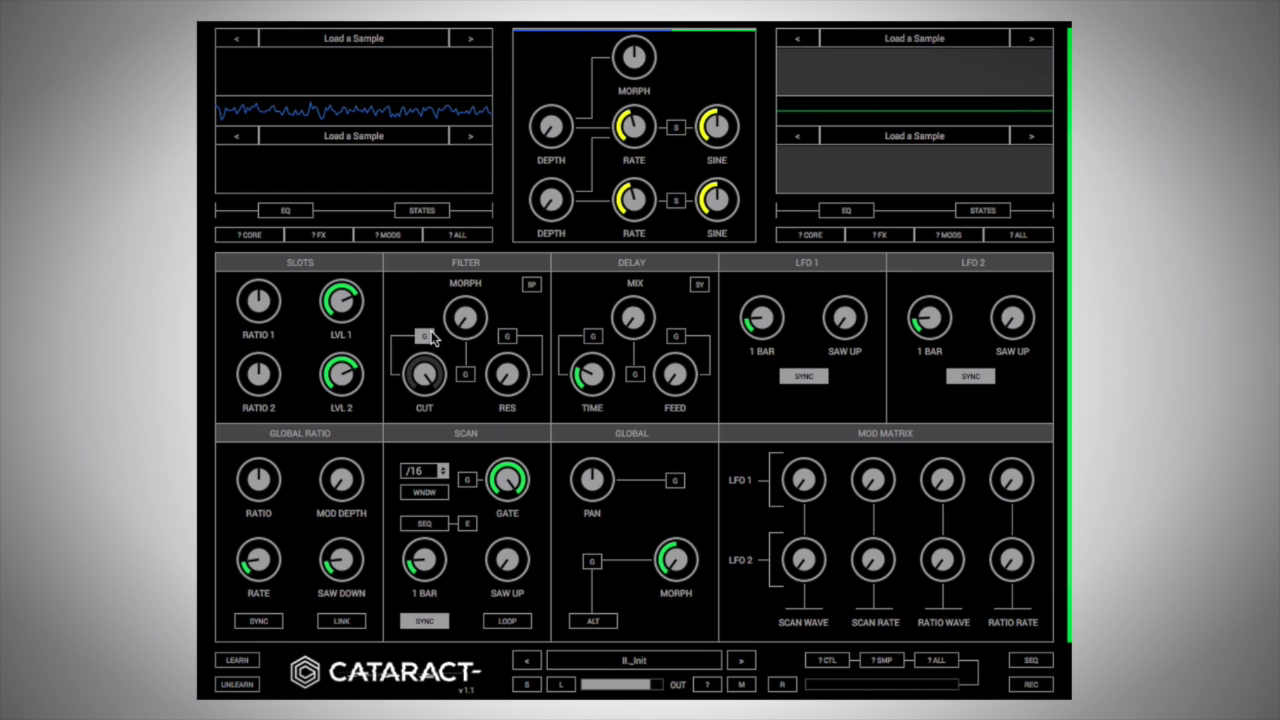
left_click(430, 334)
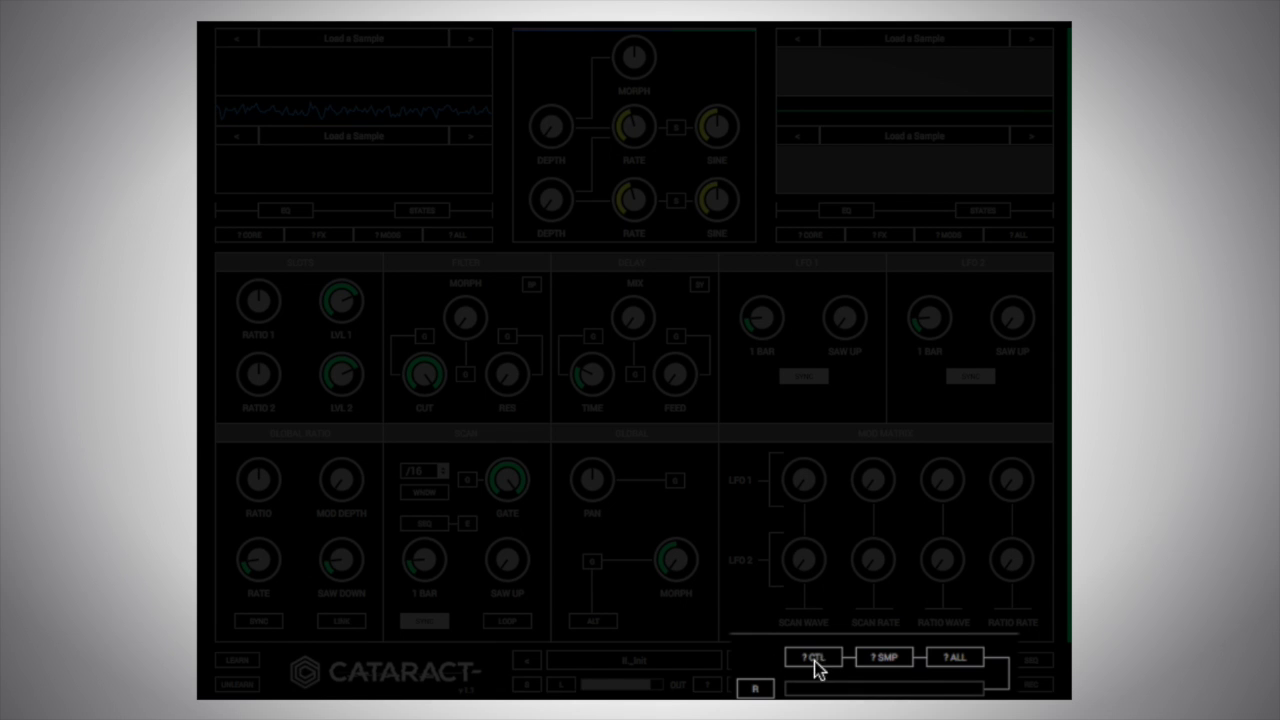
Step: Reroll random samples until SFX194, ChipSwag2, Triangulate1 and SFX013 fill the four slots
left_click(905, 667)
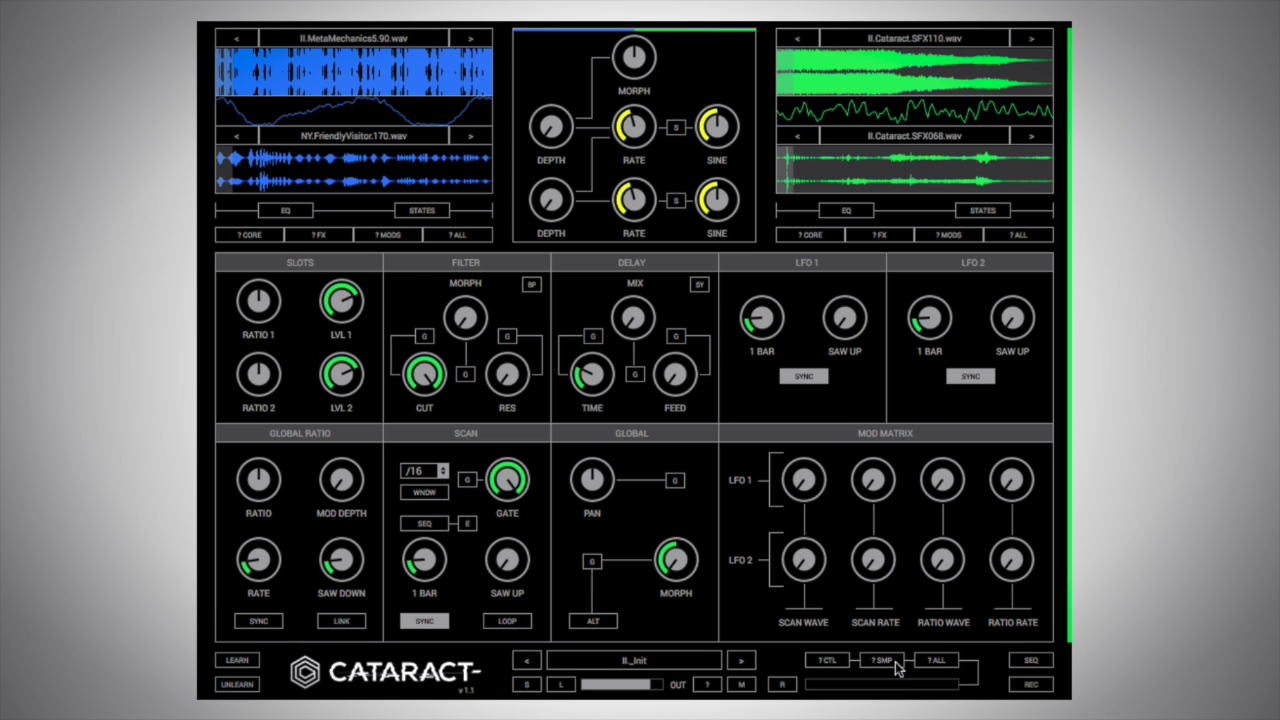
left_click(896, 664)
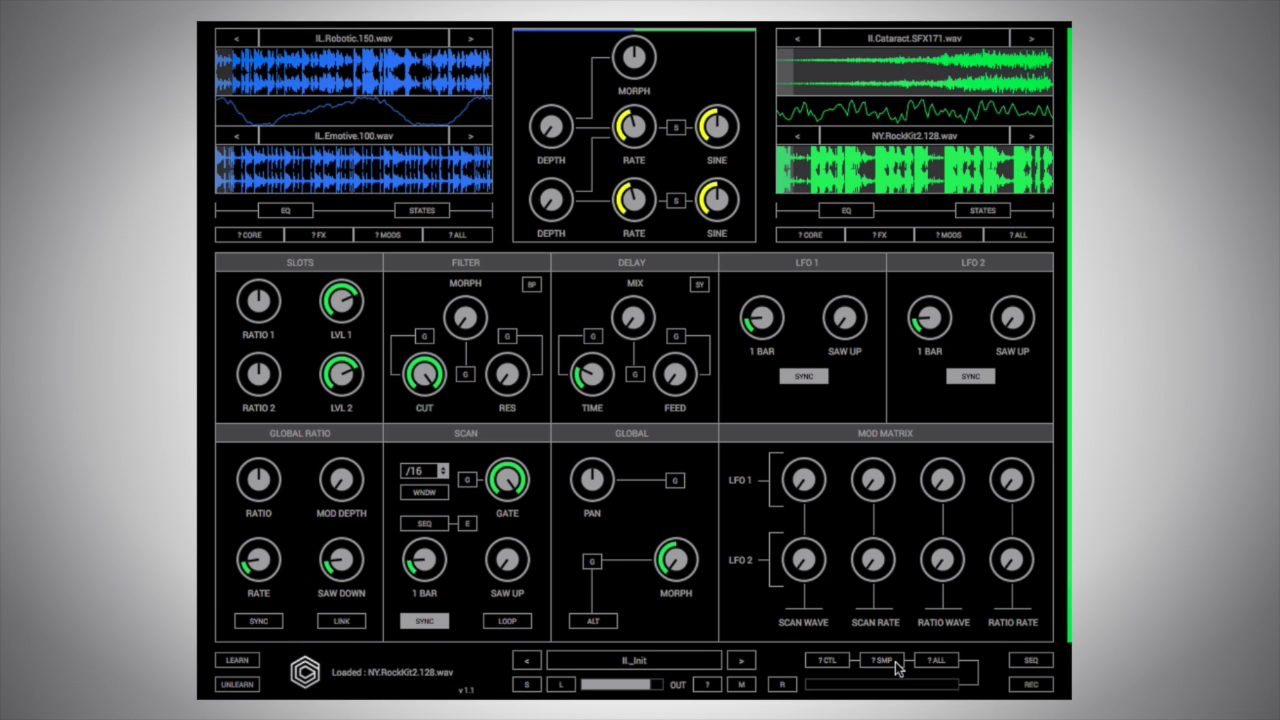
left_click(896, 664)
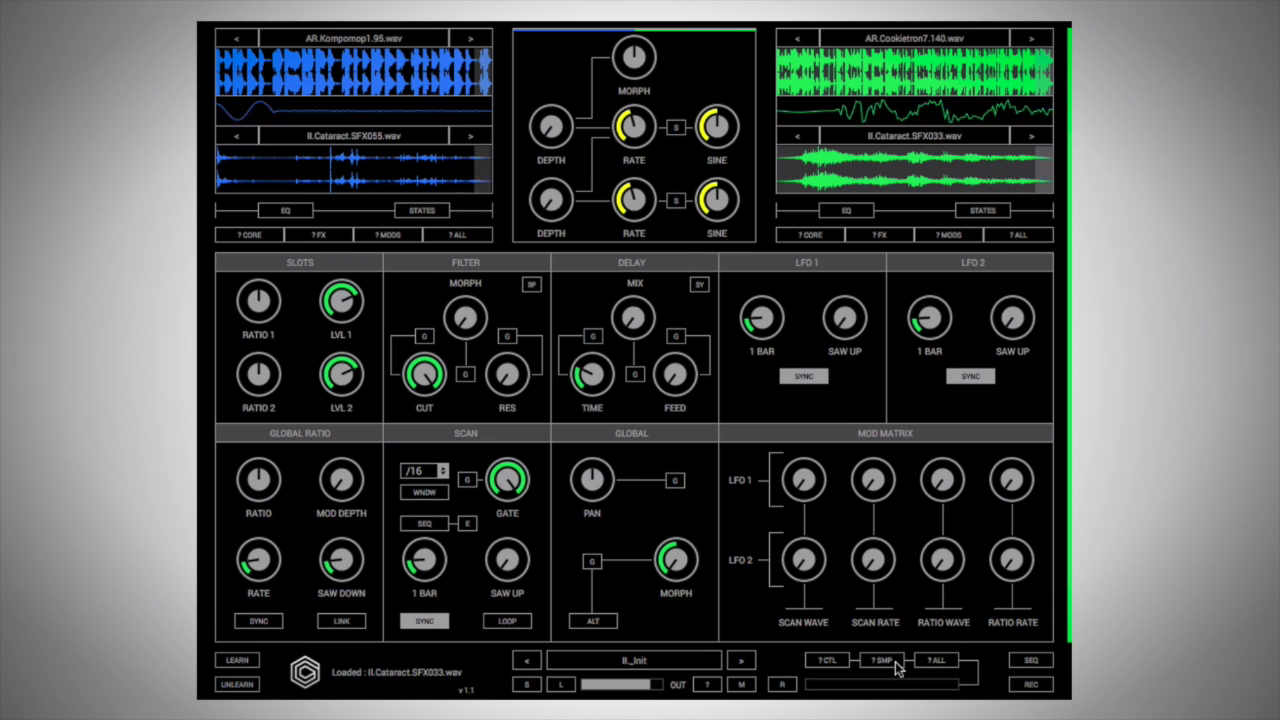
left_click(896, 664)
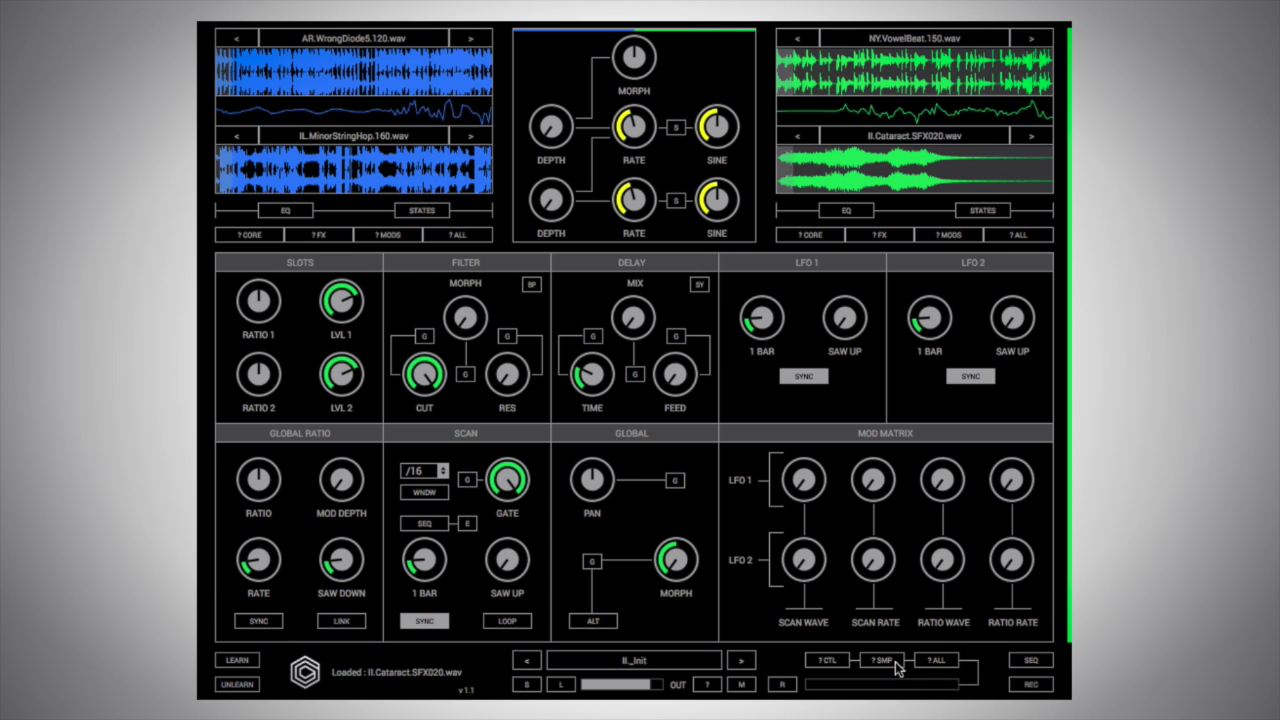
left_click(896, 664)
left_click(896, 664)
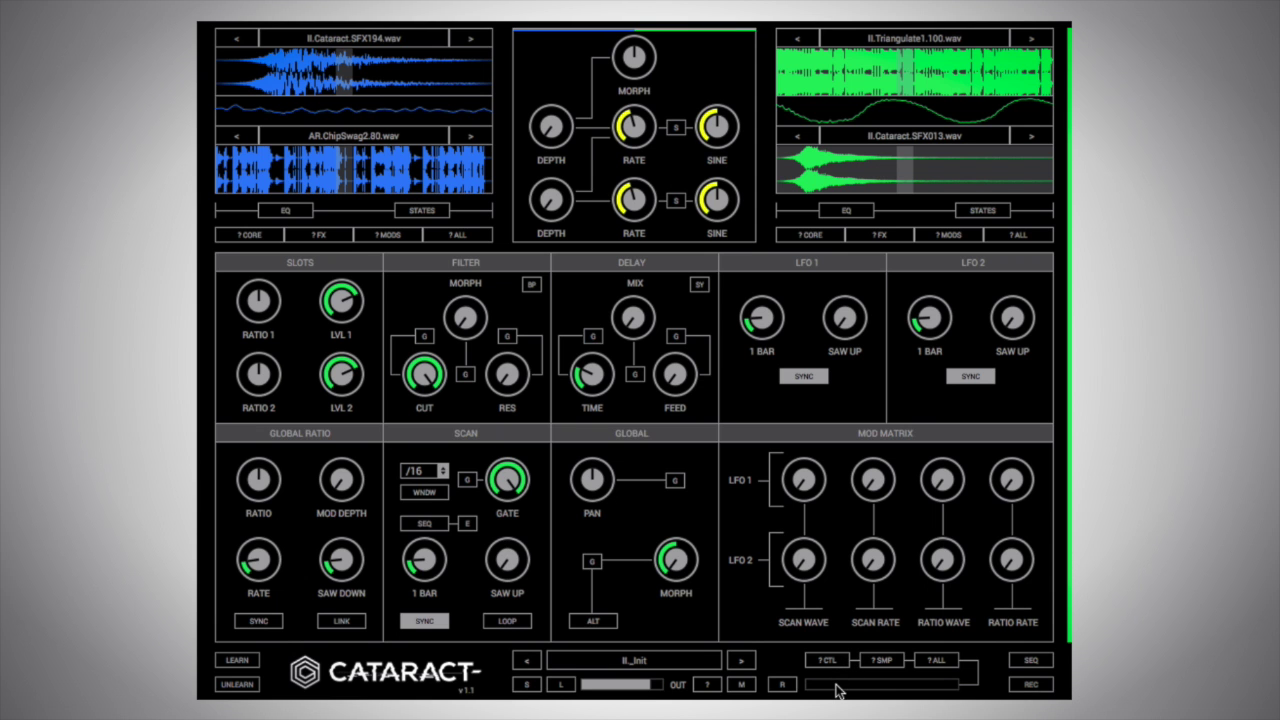
Step: Set randomization amount to full and randomize the controls six times, ending at scan /4, LFO 1 2 BARS
left_click_drag(838, 690, 974, 688)
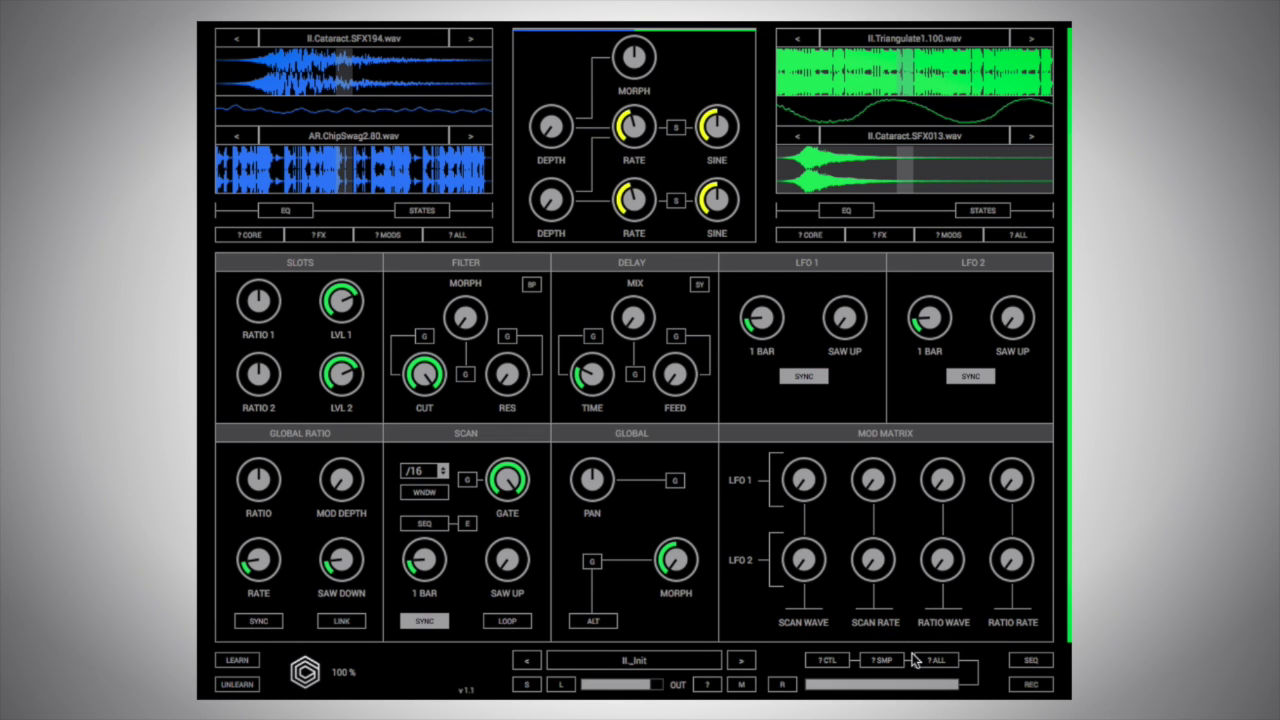
left_click(844, 662)
left_click(844, 662)
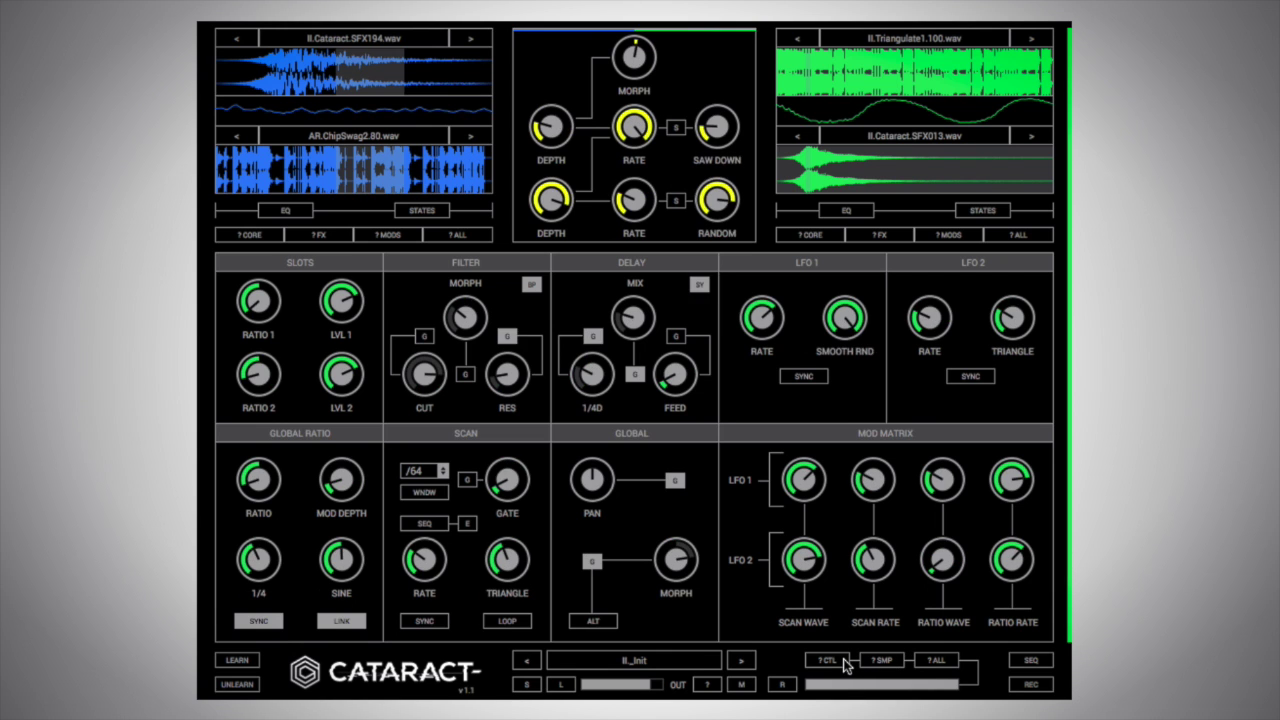
left_click(844, 662)
left_click(844, 662)
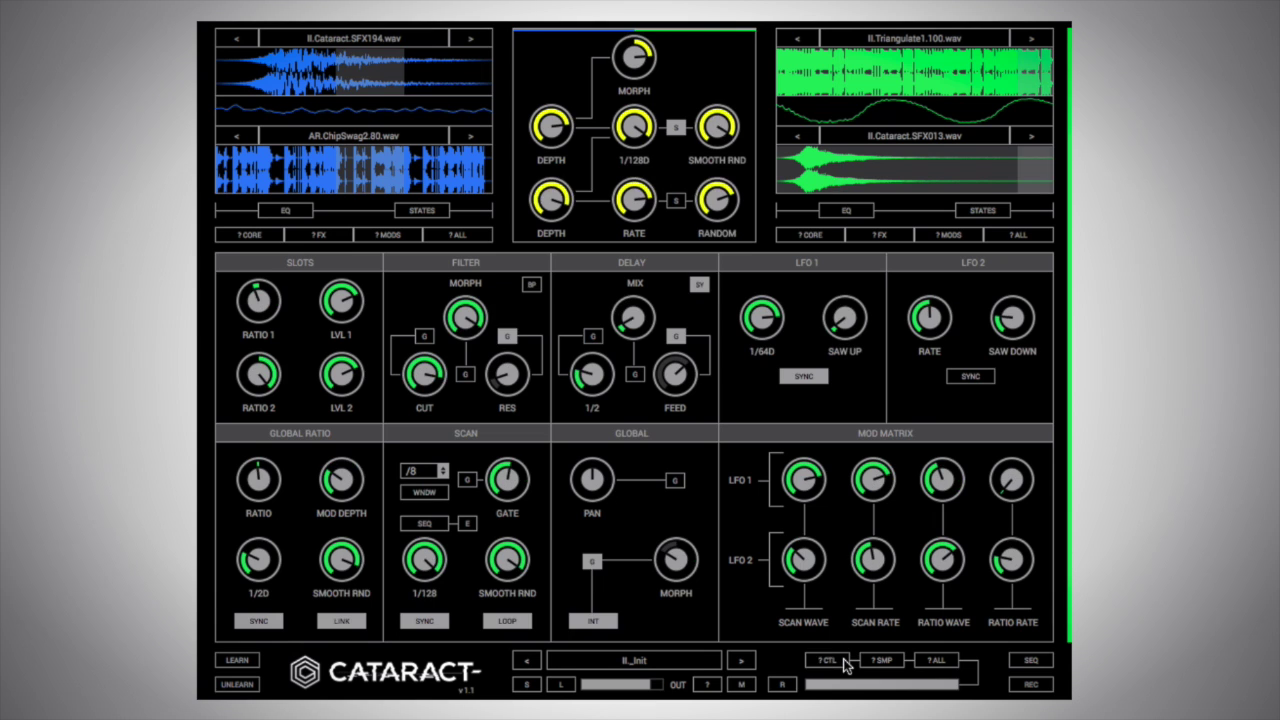
left_click(844, 662)
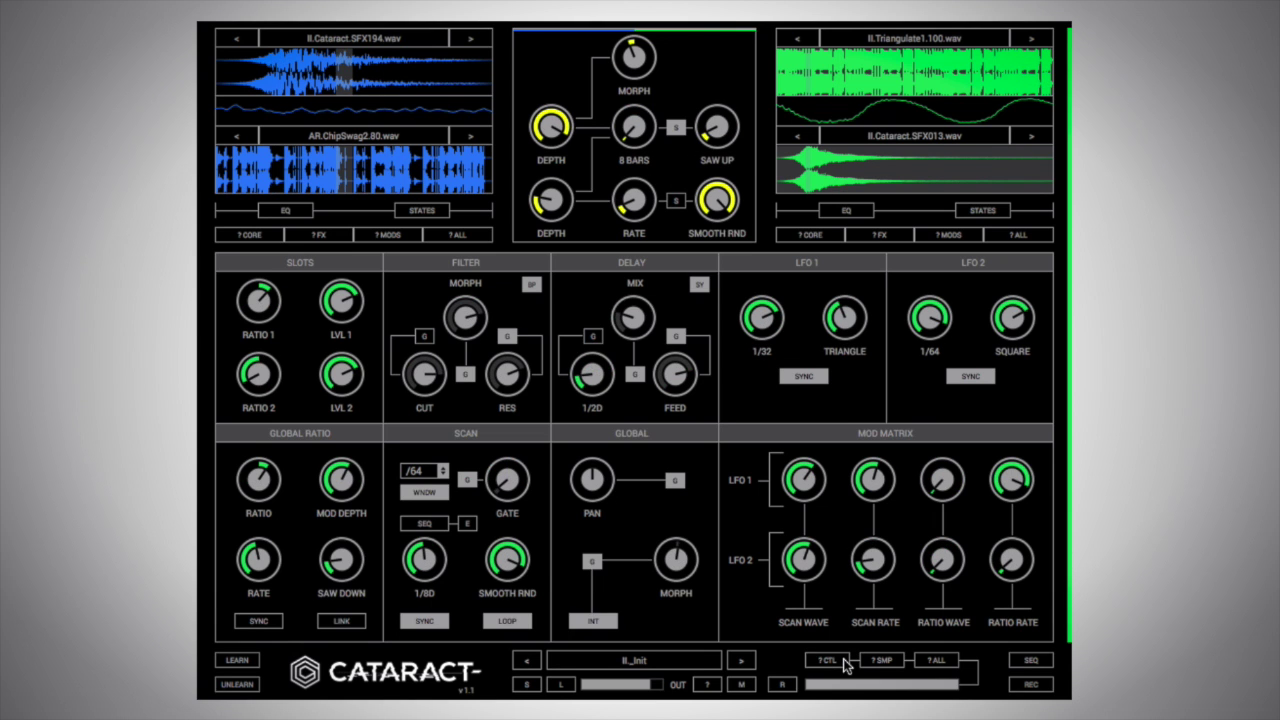
left_click(844, 662)
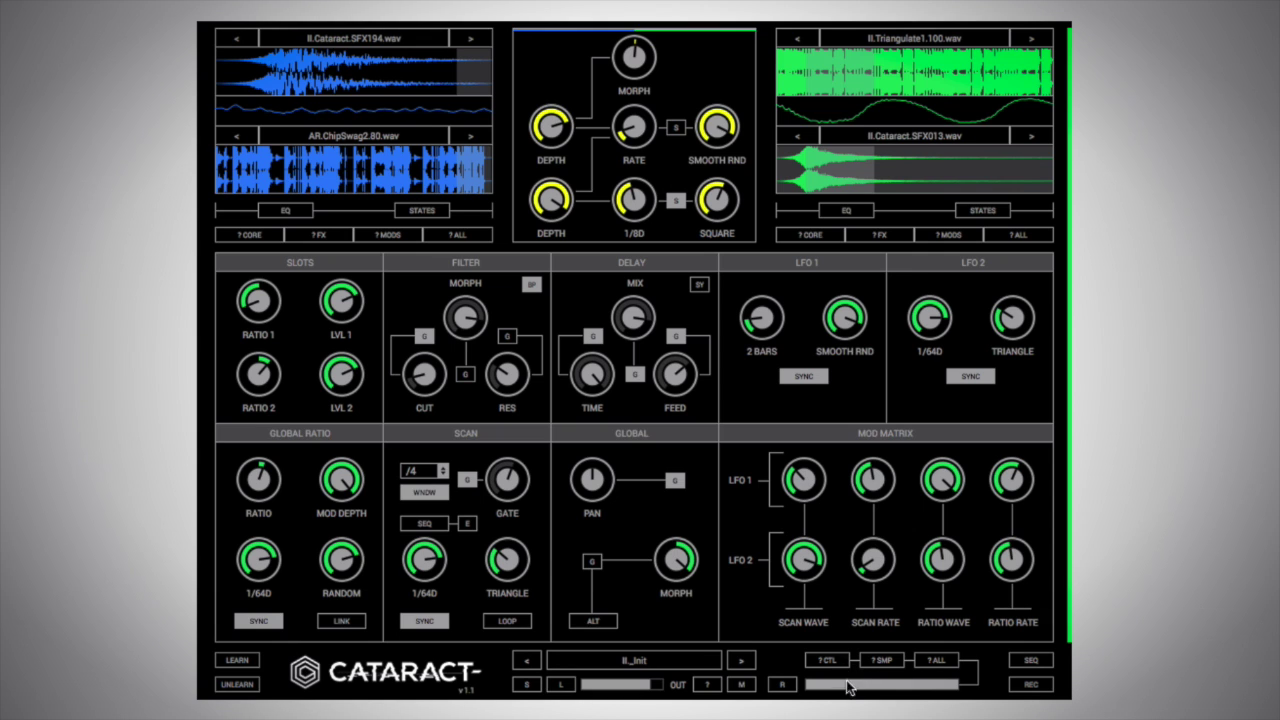
Step: Drop randomization to about 11%, apply eight subtle control variations, then reroll with ? ALL
left_click_drag(850, 687, 813, 693)
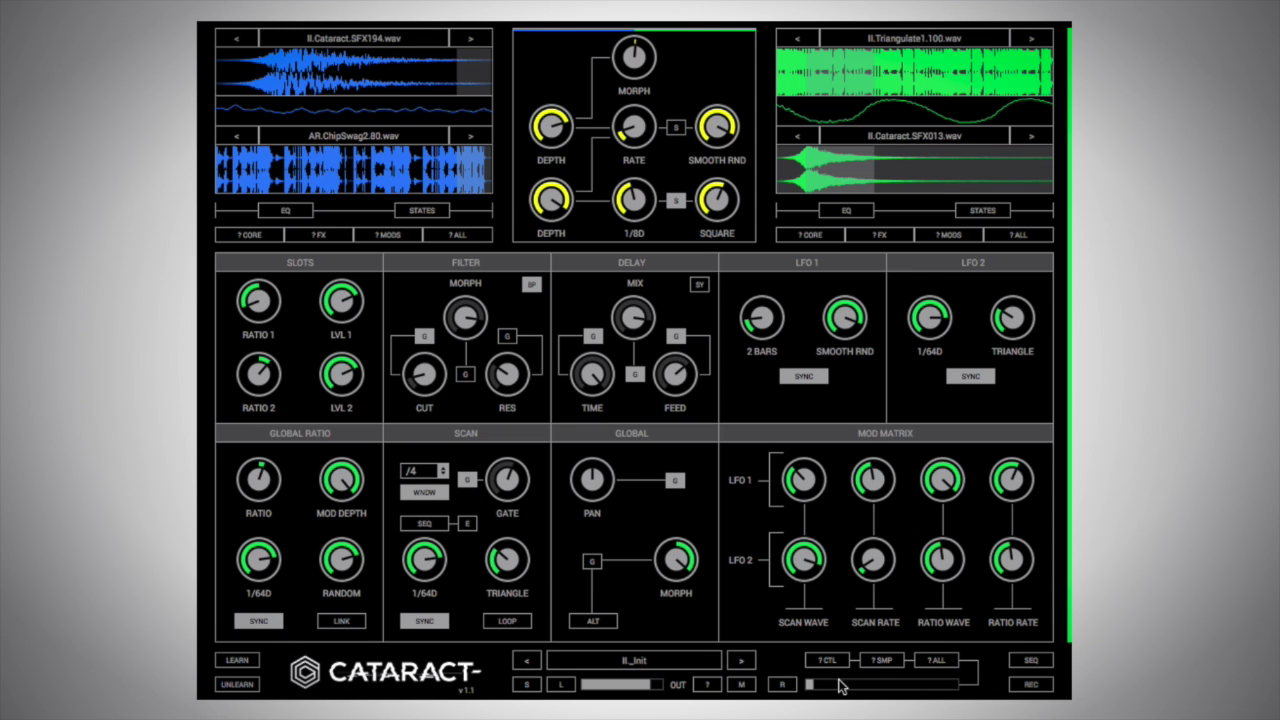
left_click(836, 664)
left_click(836, 664)
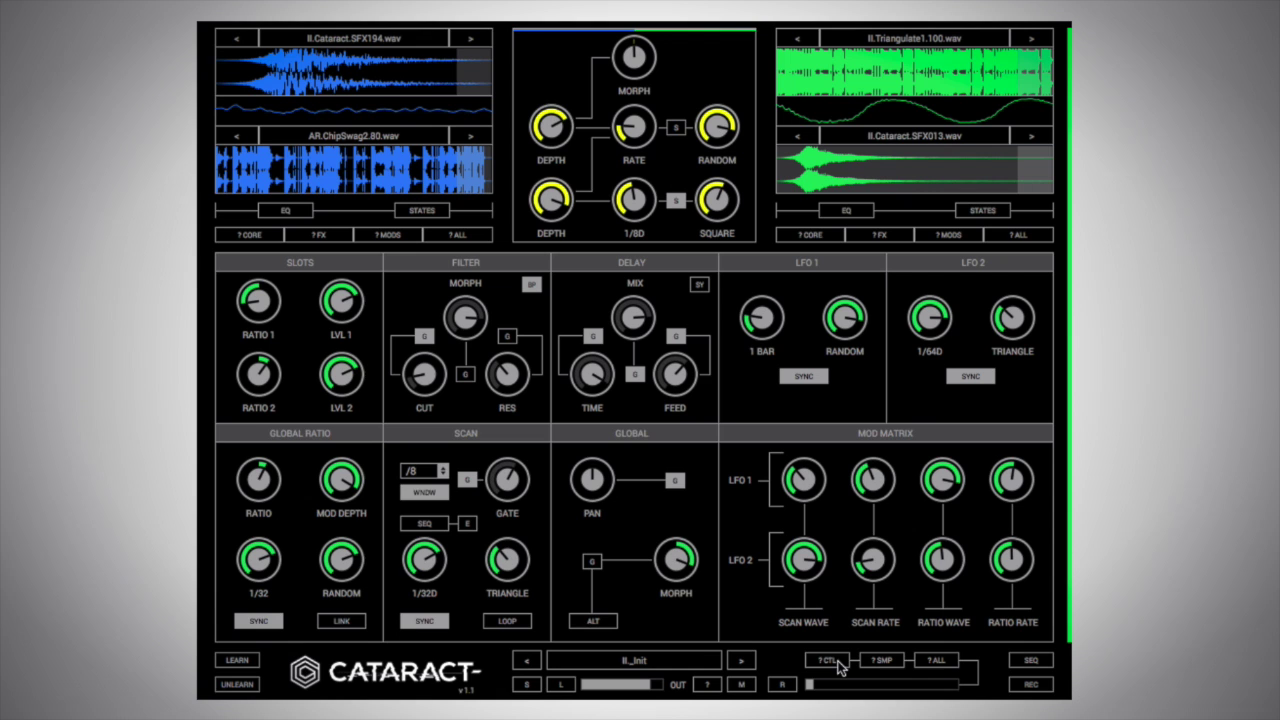
left_click(836, 664)
left_click(836, 664)
left_click(836, 664)
left_click(836, 664)
left_click(836, 664)
left_click(836, 664)
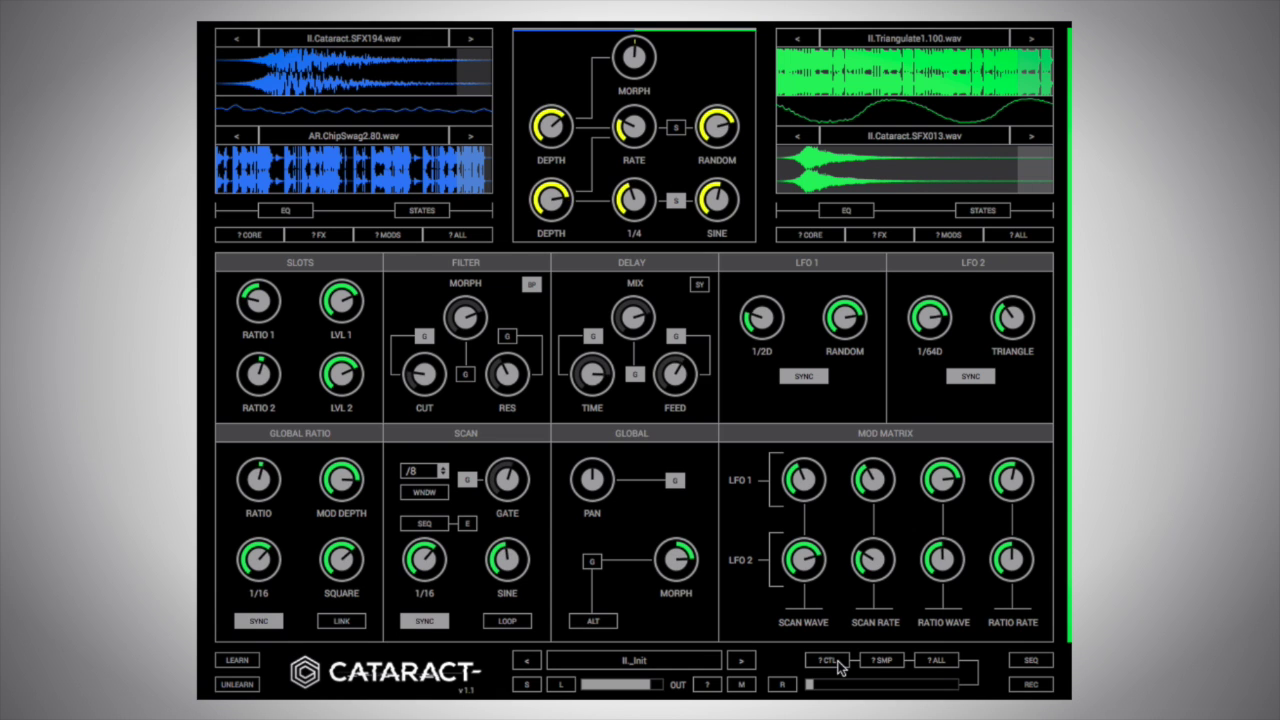
left_click(936, 661)
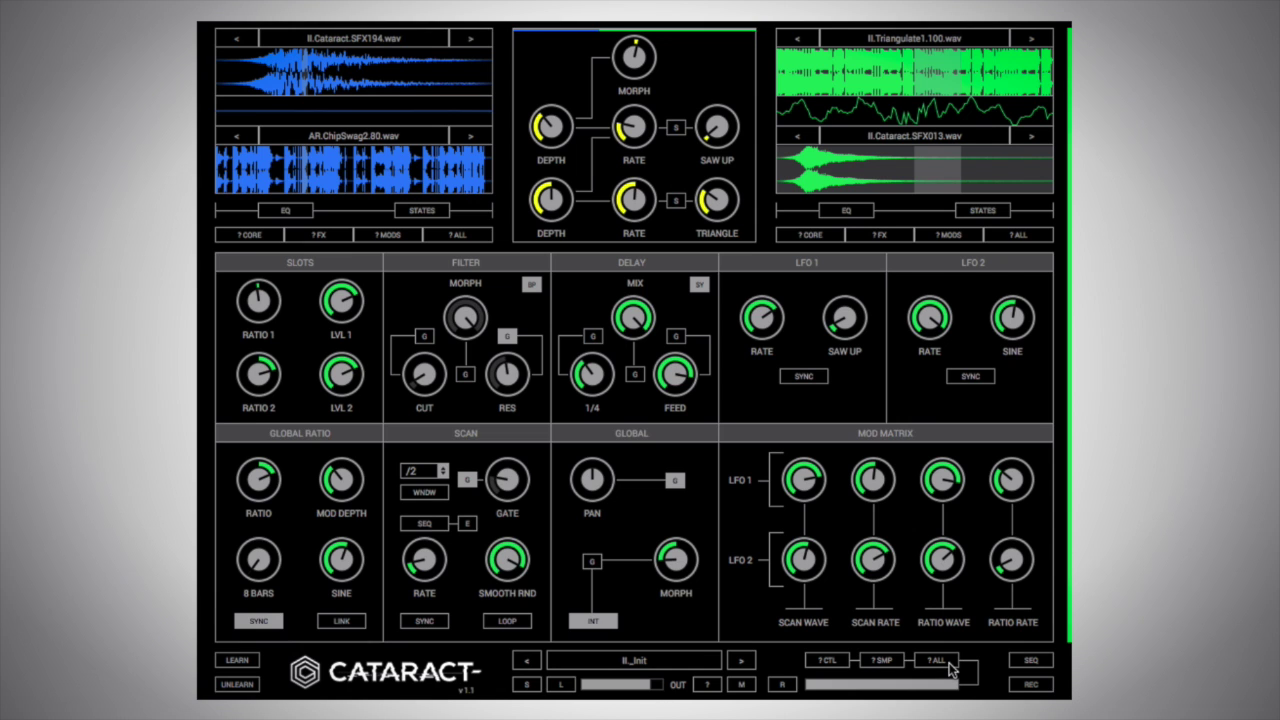
Step: Reroll the whole patch twice, landing on SFX080, InvertedSynapse1, Spherica3, Cookietron2 samples and scan /8
left_click(950, 668)
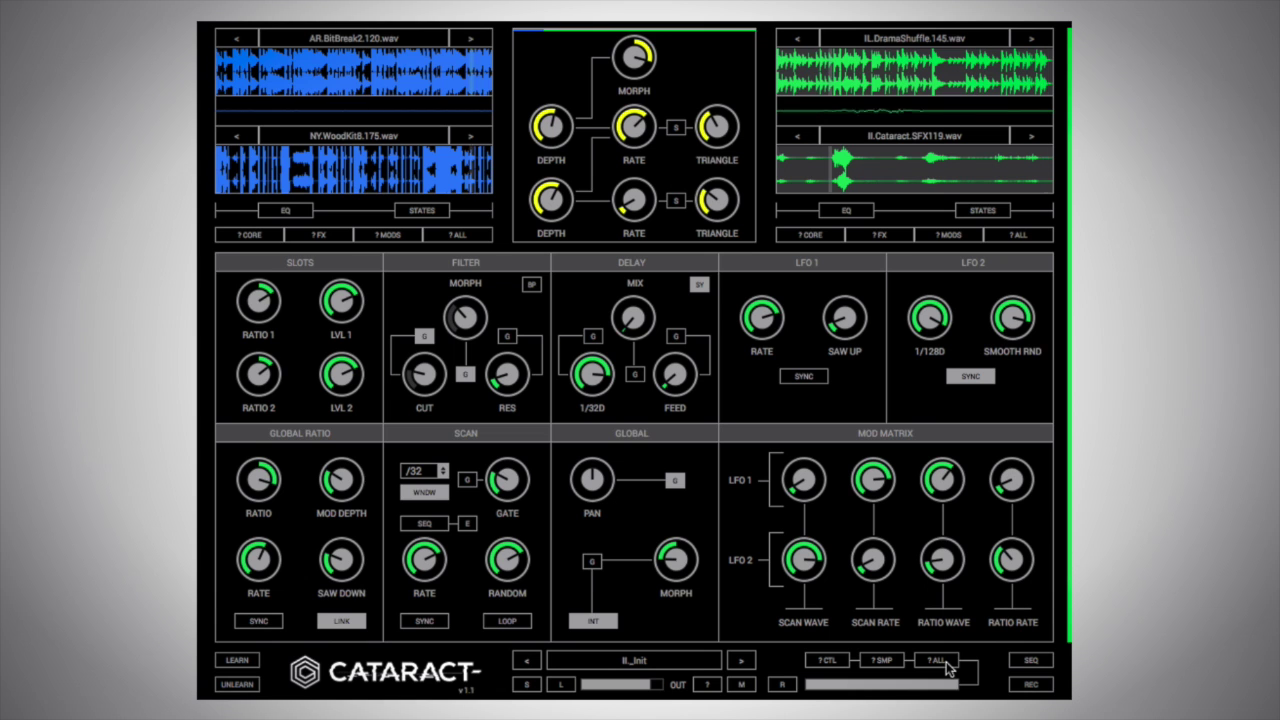
left_click(950, 668)
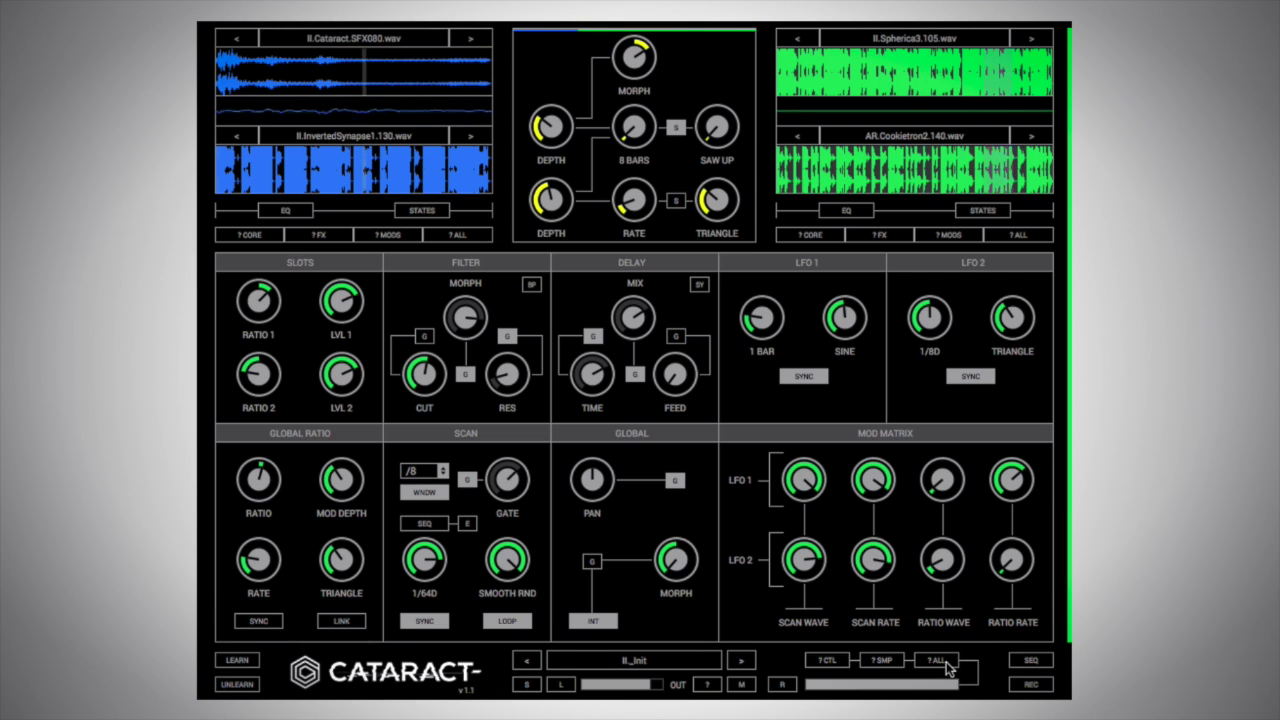
mouse_move(653, 692)
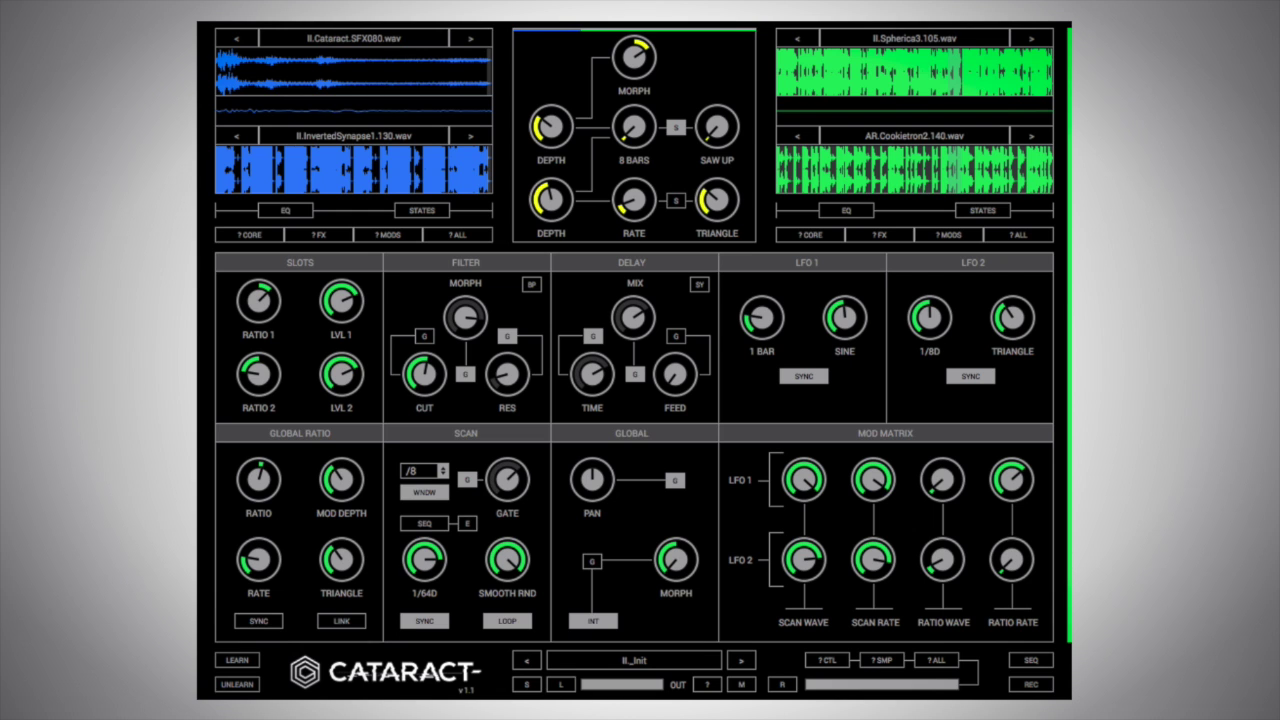
Step: Reroll the full patch six times, ending with InvertedSynapse1, SFX009, SFX097, SFX188 and scan /4
left_click(934, 660)
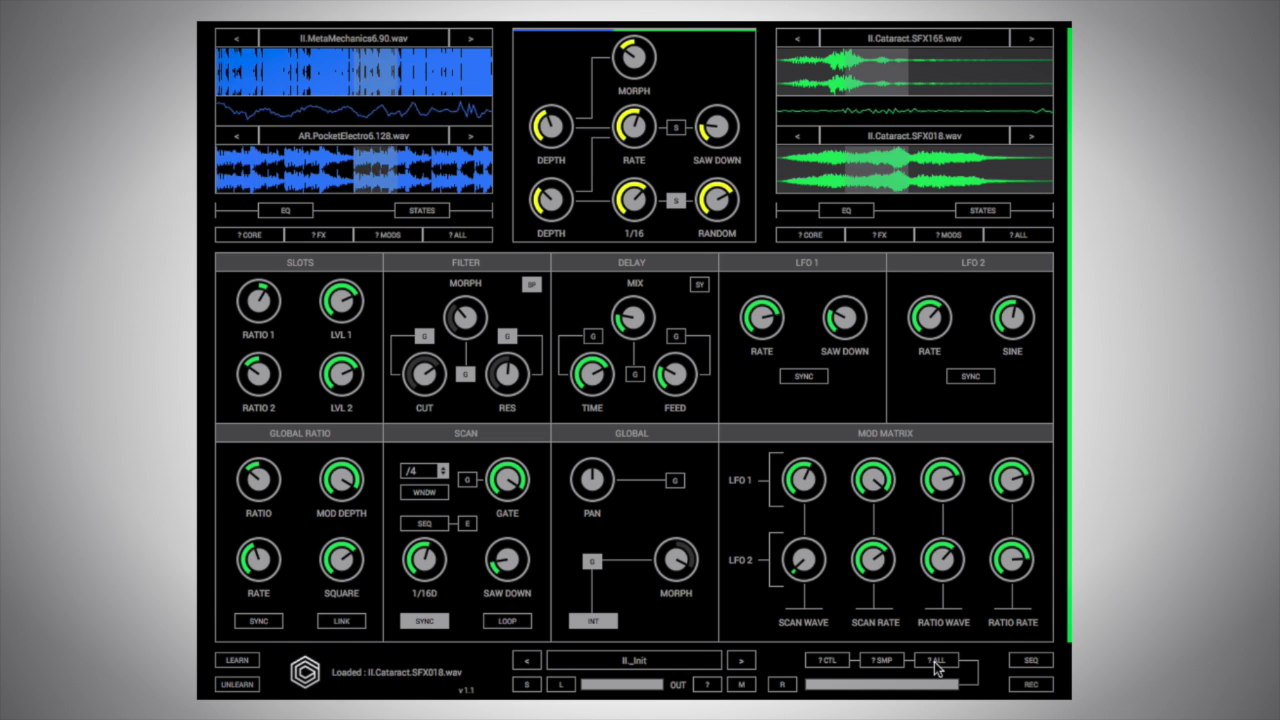
left_click(933, 661)
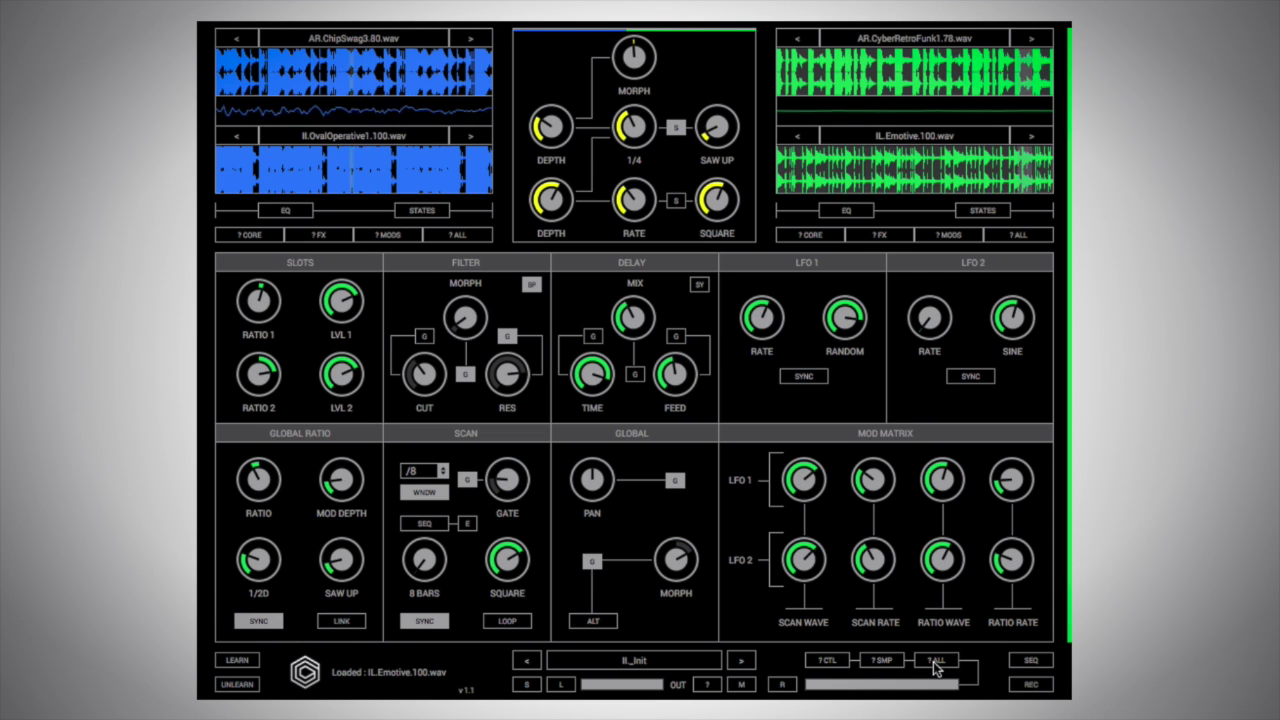
left_click(933, 661)
left_click(933, 661)
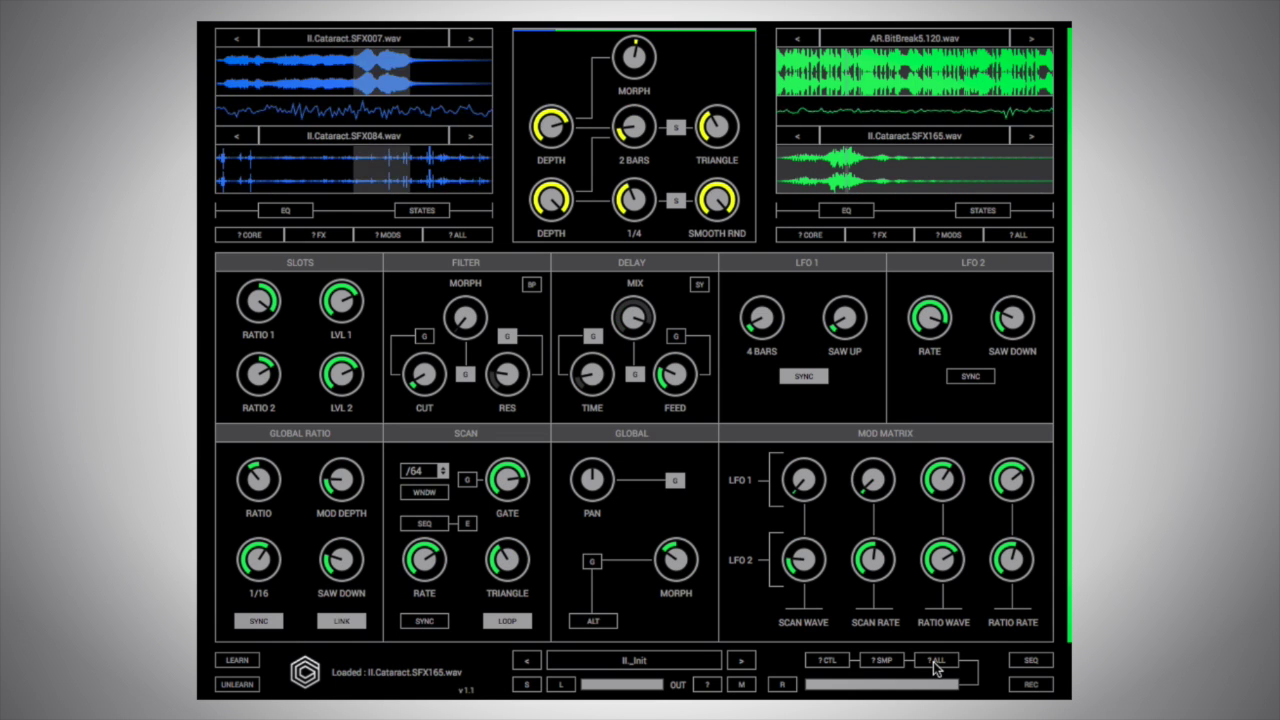
left_click(933, 661)
left_click(933, 661)
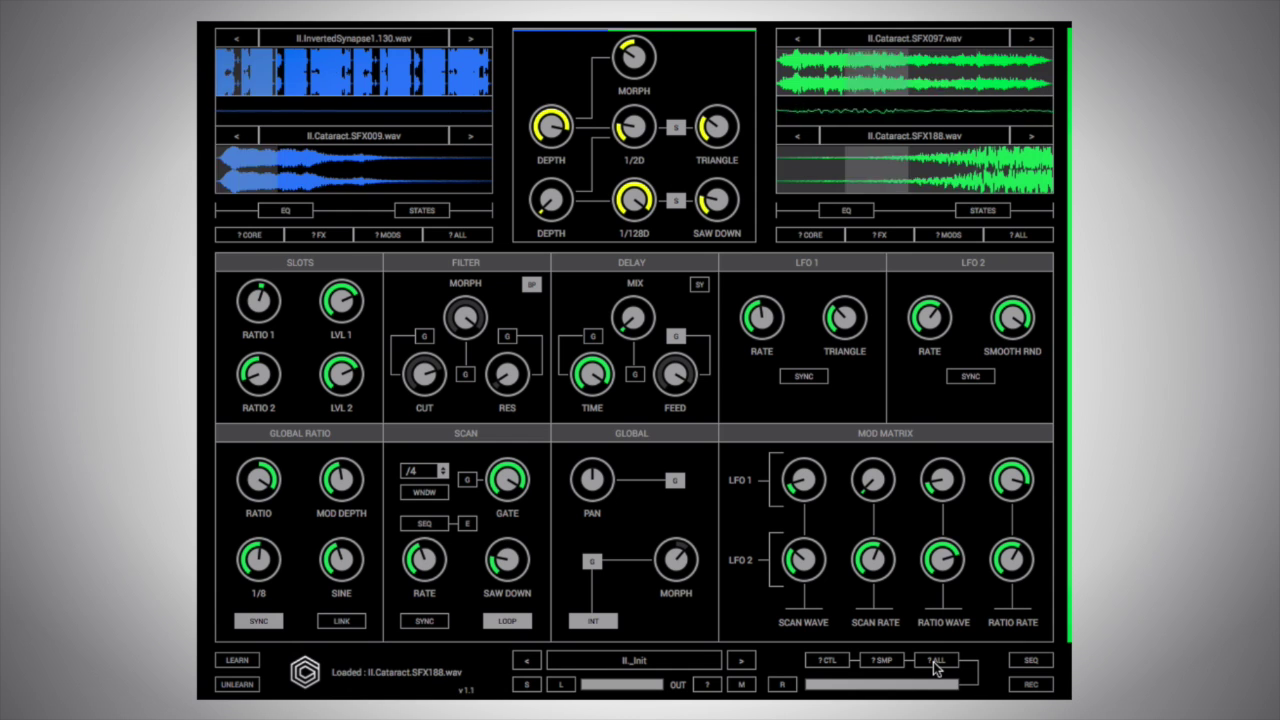